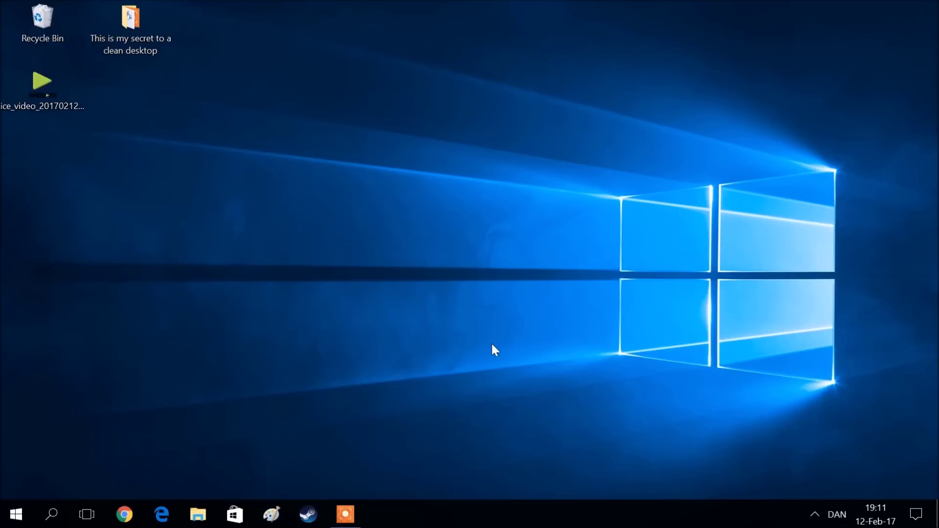
Open the Windows Bluetooth settings for adding a Bluetooth device
left_click(814, 511)
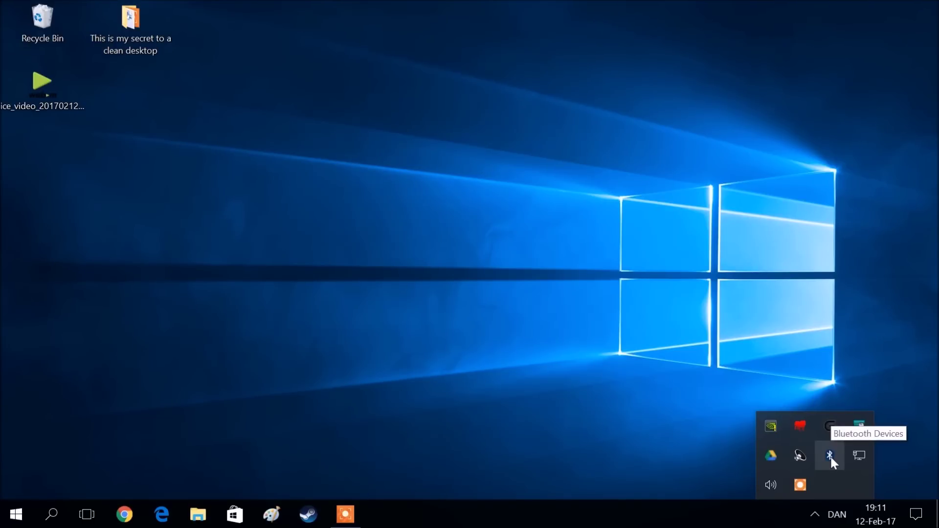
left_click(811, 523)
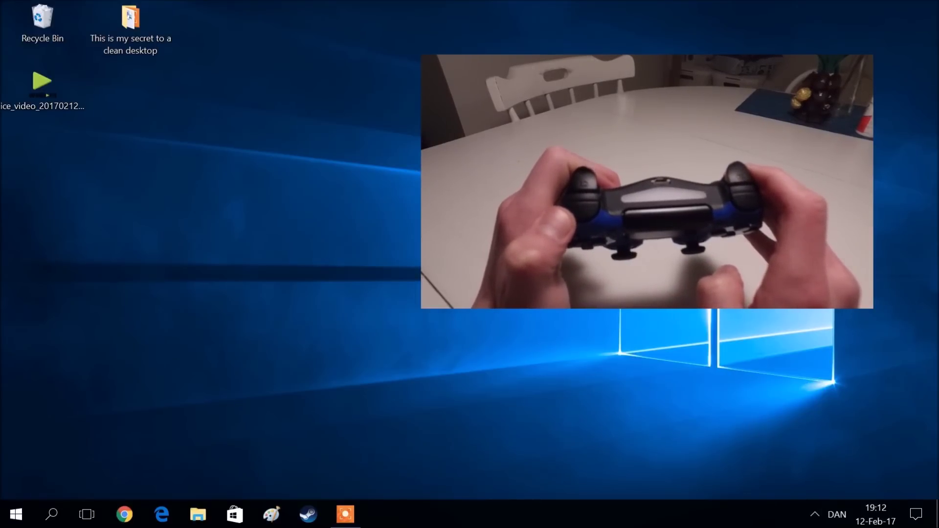
left_click(815, 514)
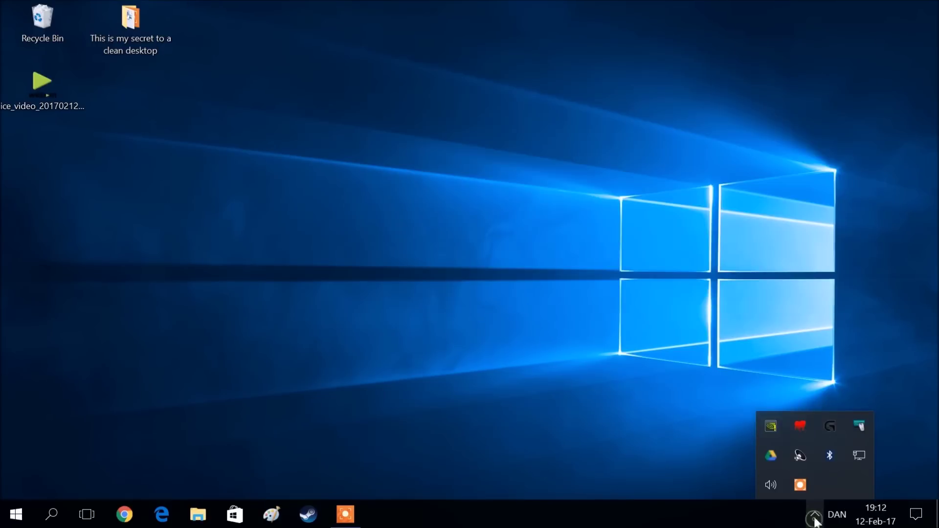
right_click(828, 453)
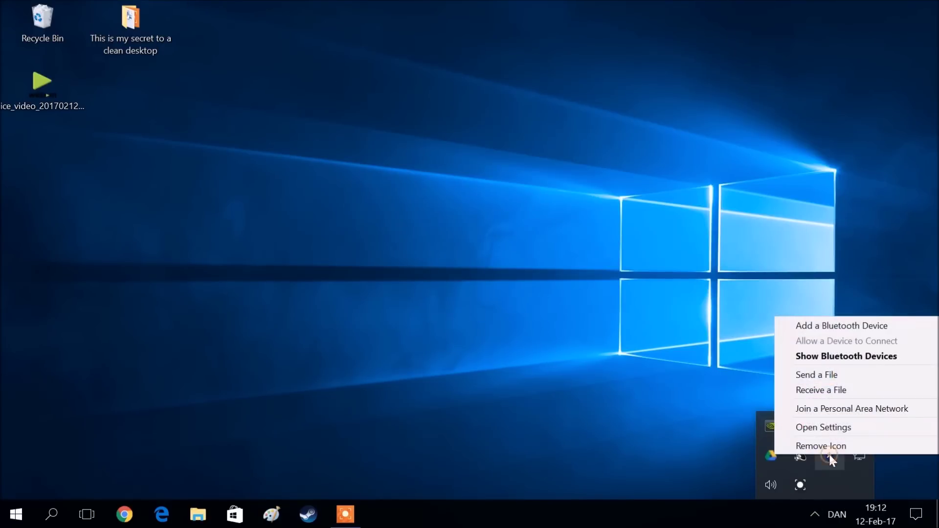
left_click(858, 327)
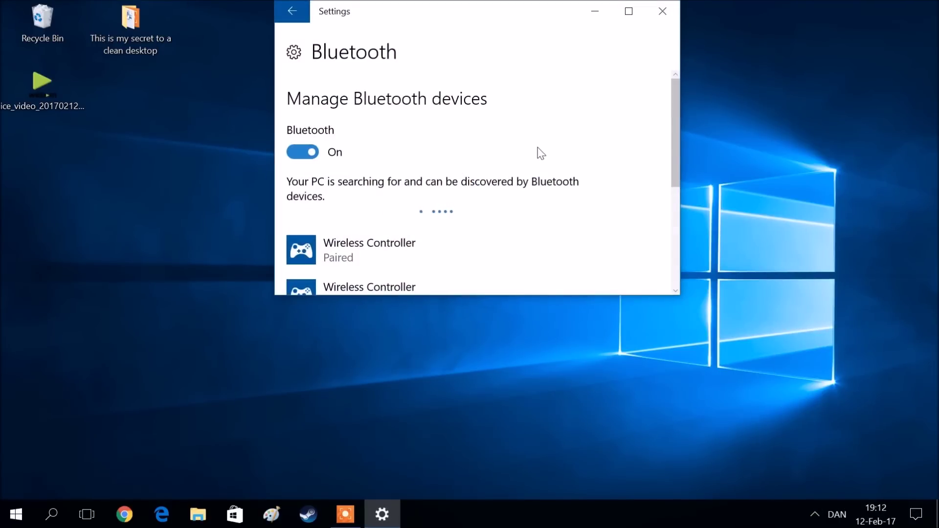
Pair the Wireless Controller that is listed as ready to pair, and close the Bluetooth settings
left_click_drag(673, 140, 679, 193)
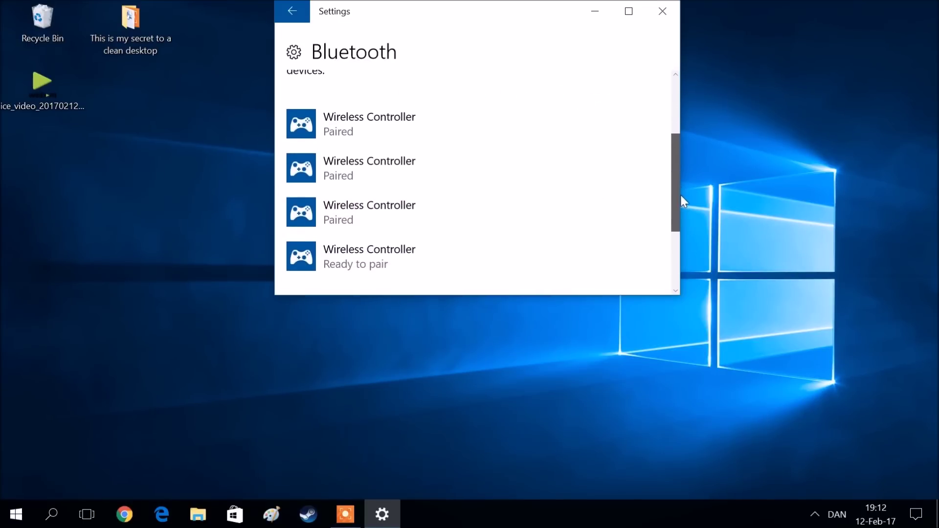
left_click(413, 264)
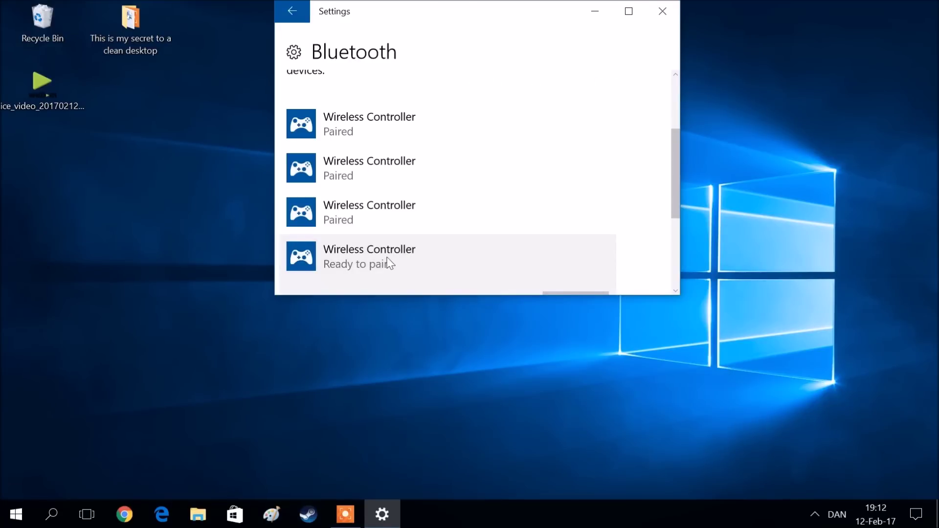
scroll(392, 258, "down", 3)
left_click(576, 148)
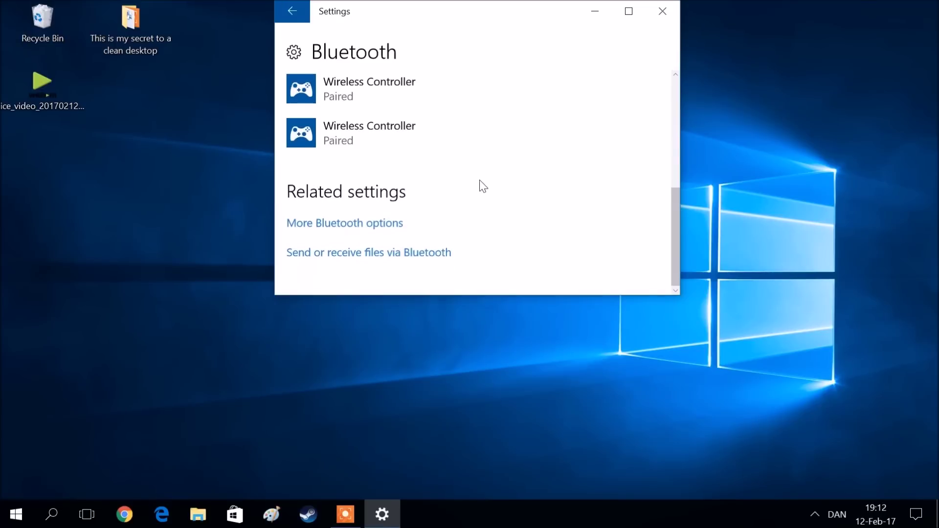
scroll(483, 185, "up", 3)
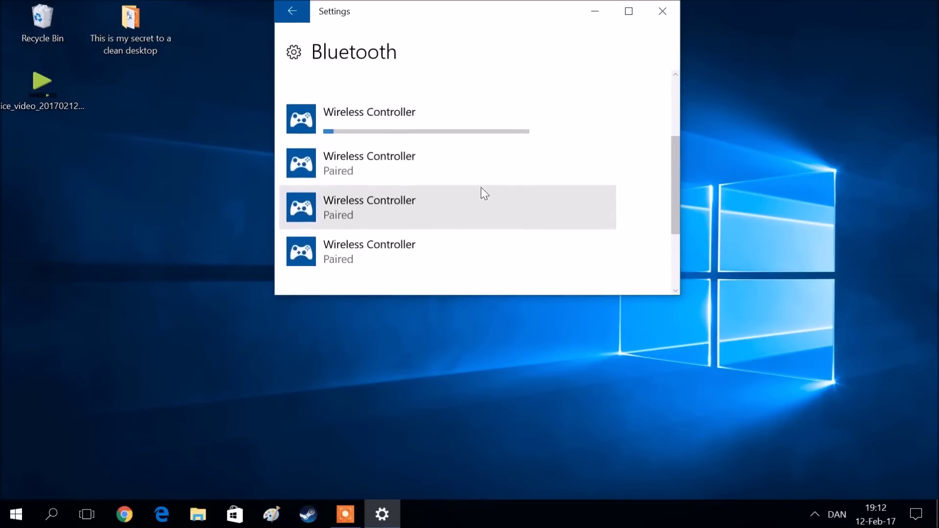
scroll(469, 186, "up", 1)
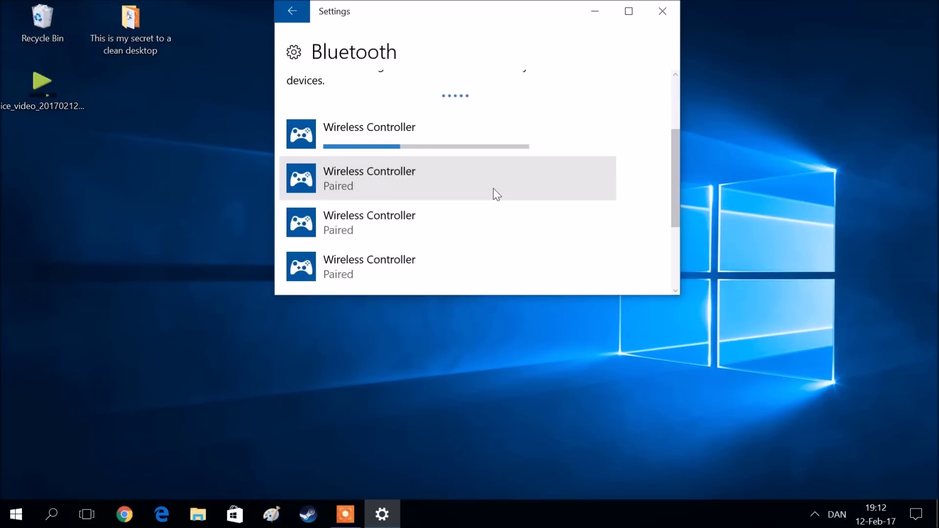
scroll(493, 189, "up", 2)
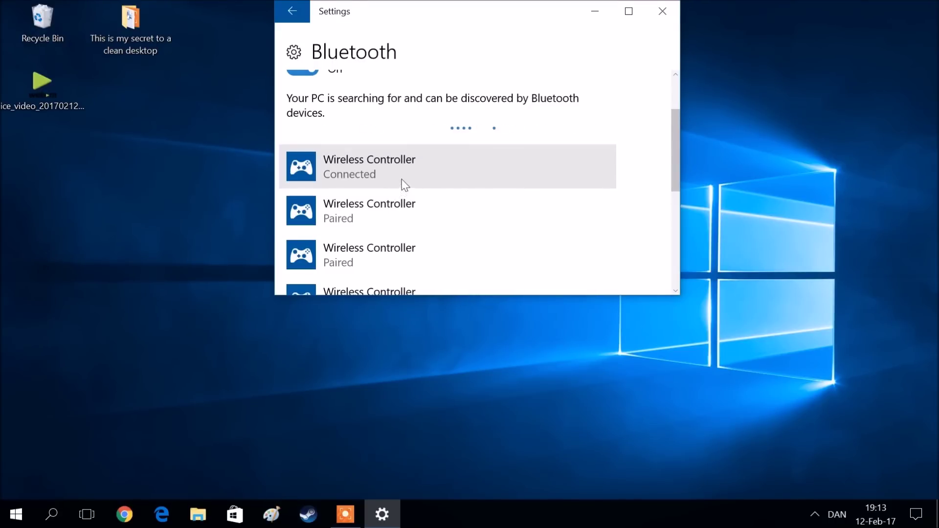
left_click(662, 11)
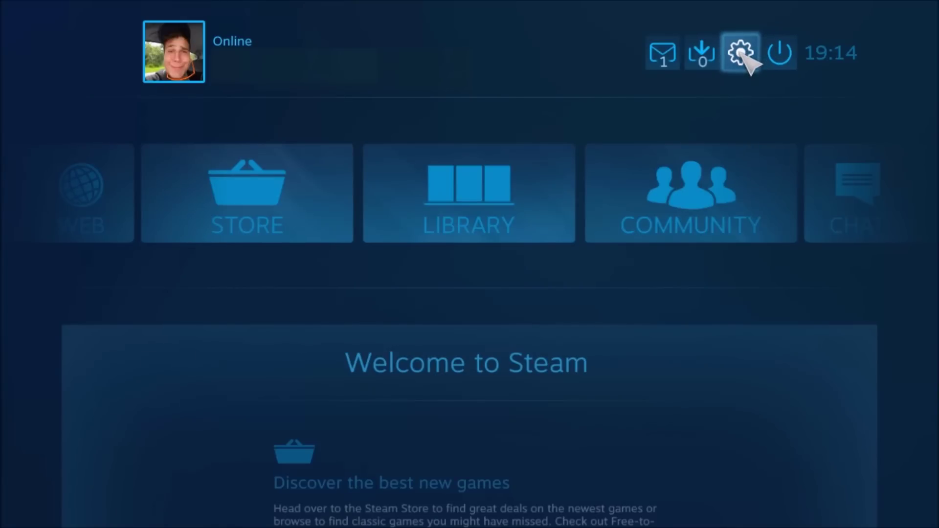
In Steam Big Picture, enable PS4 Configuration Support in the controller settings and acknowledge the notice
left_click(741, 53)
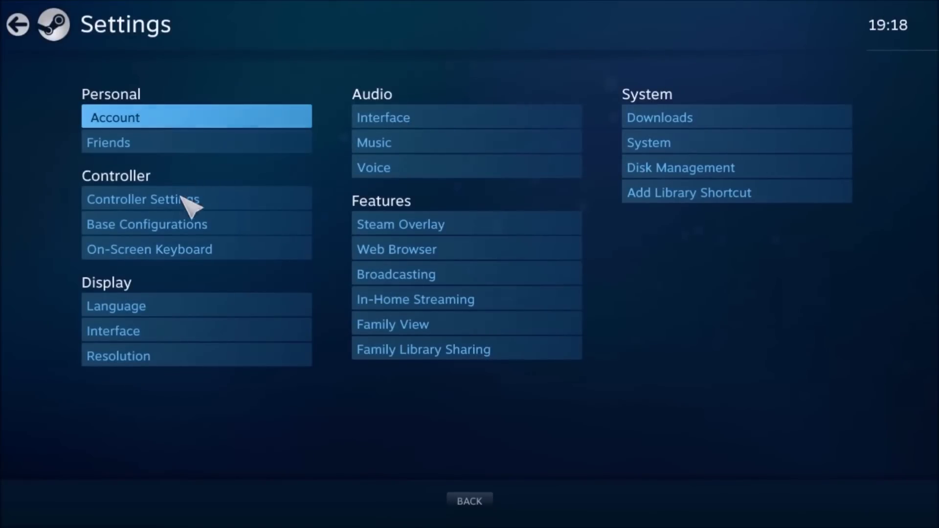
left_click(219, 201)
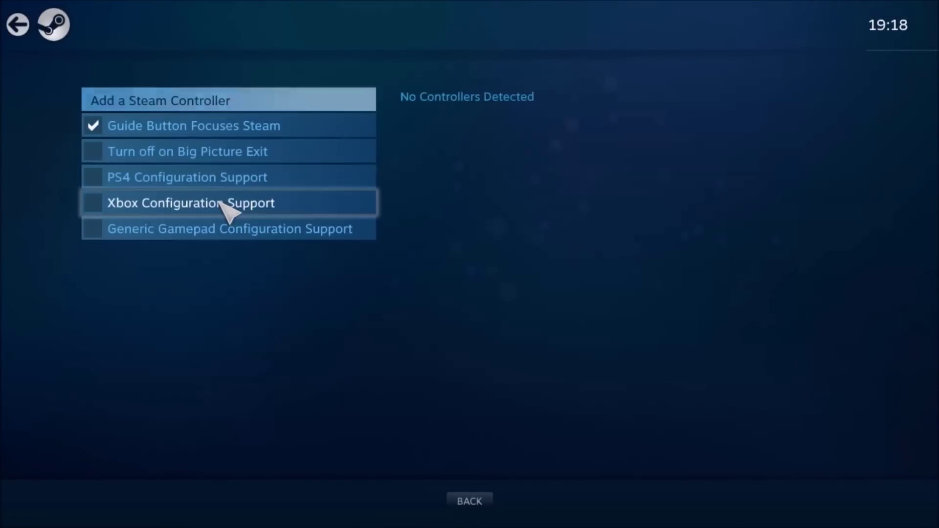
left_click(92, 180)
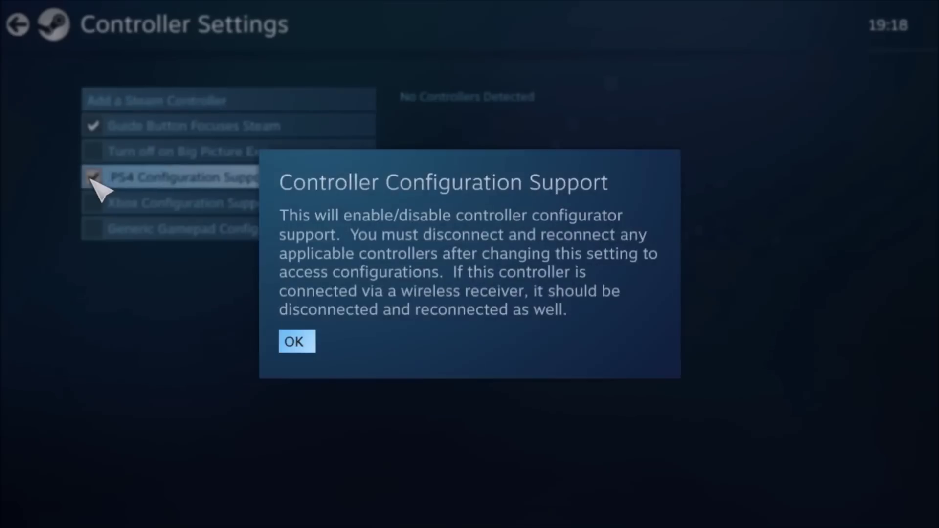
left_click(311, 343)
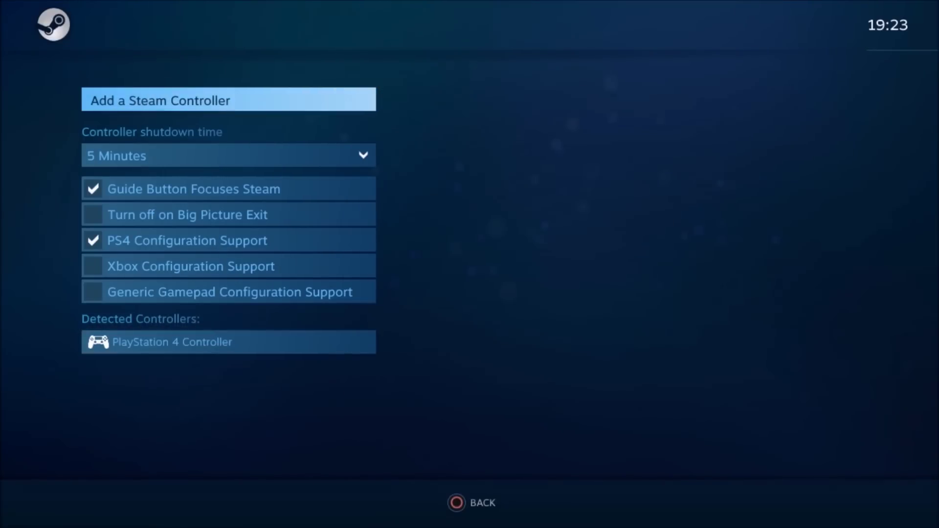
Examine the detected PlayStation 4 controller's name, rumble and light preferences, cancel without changes, and check its registered account
left_click(196, 342)
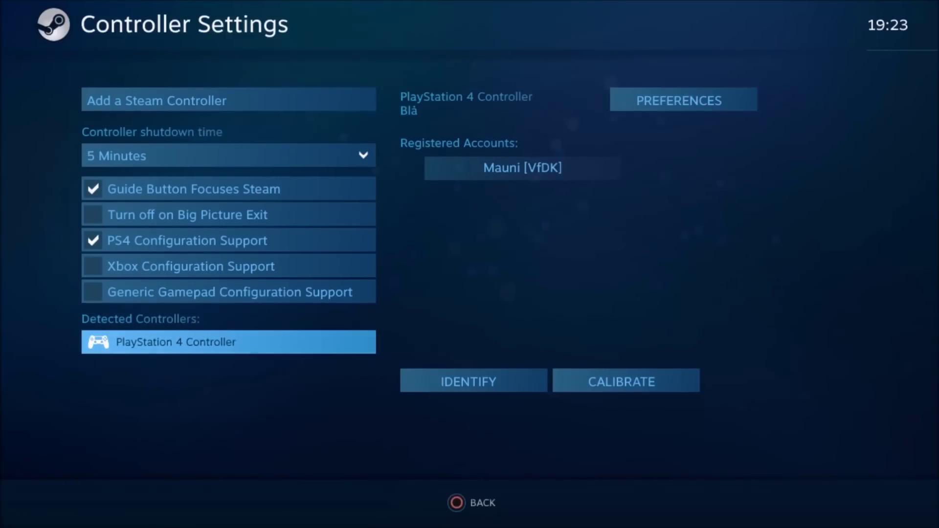
key("Right")
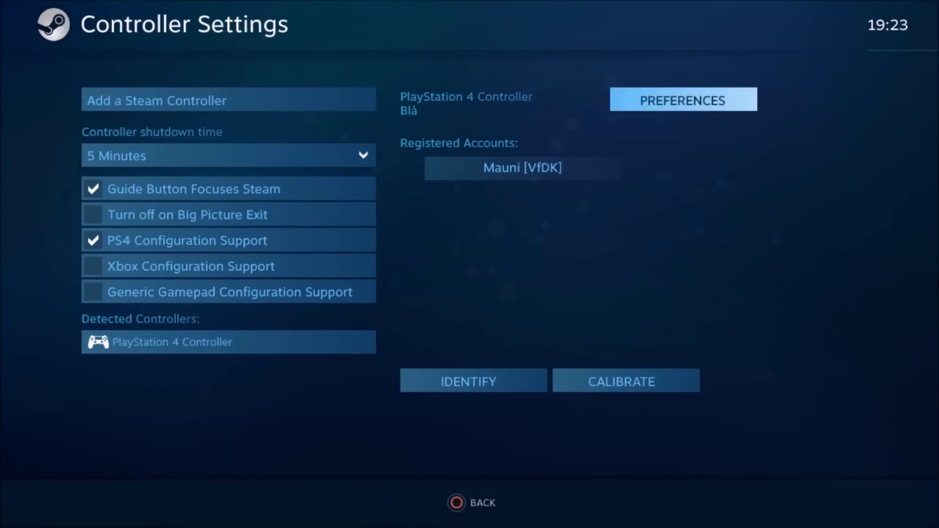
key("Return")
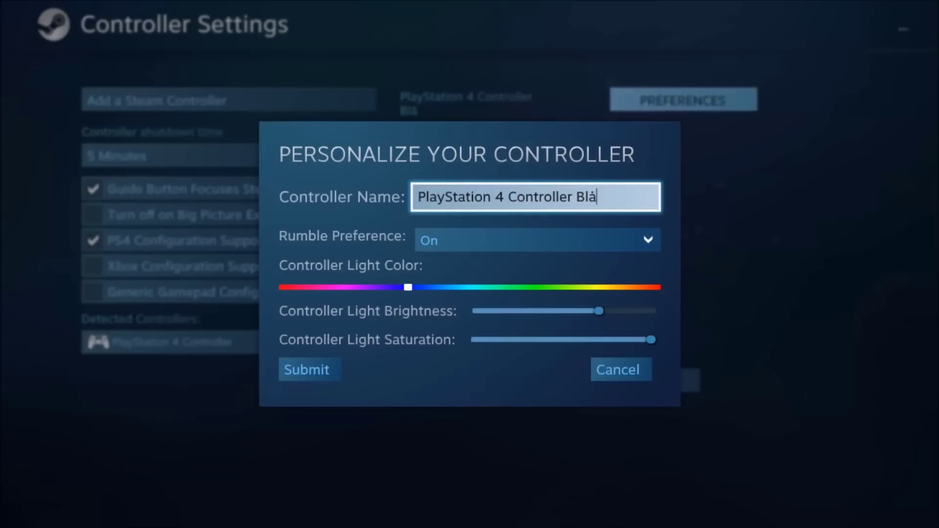
key("Down")
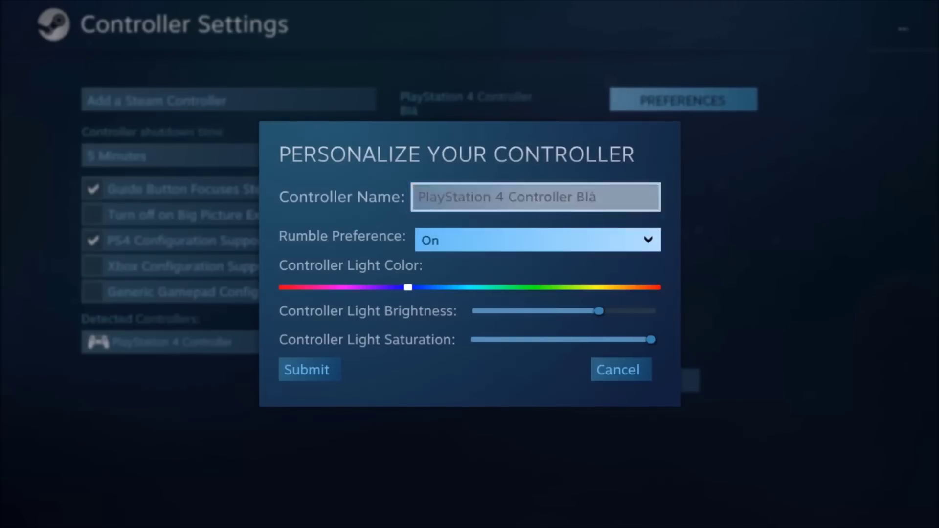
key("Down")
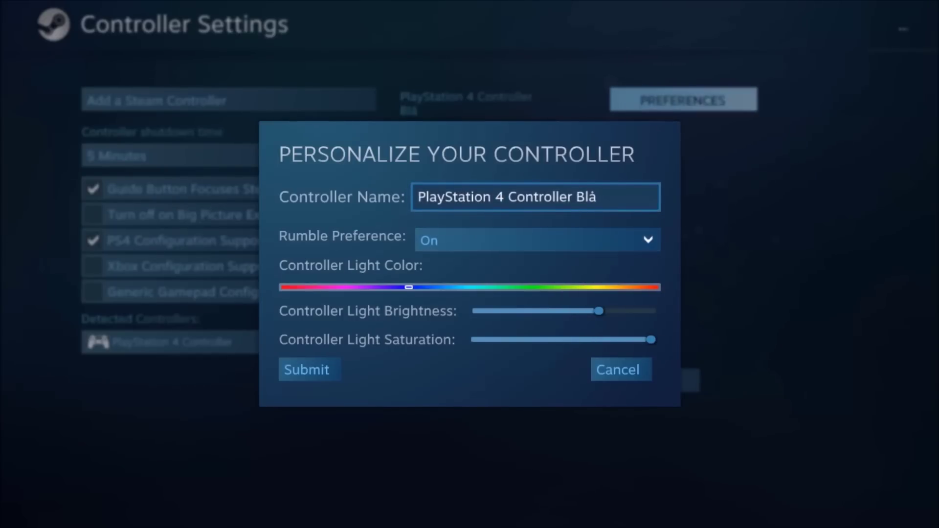
key("Down")
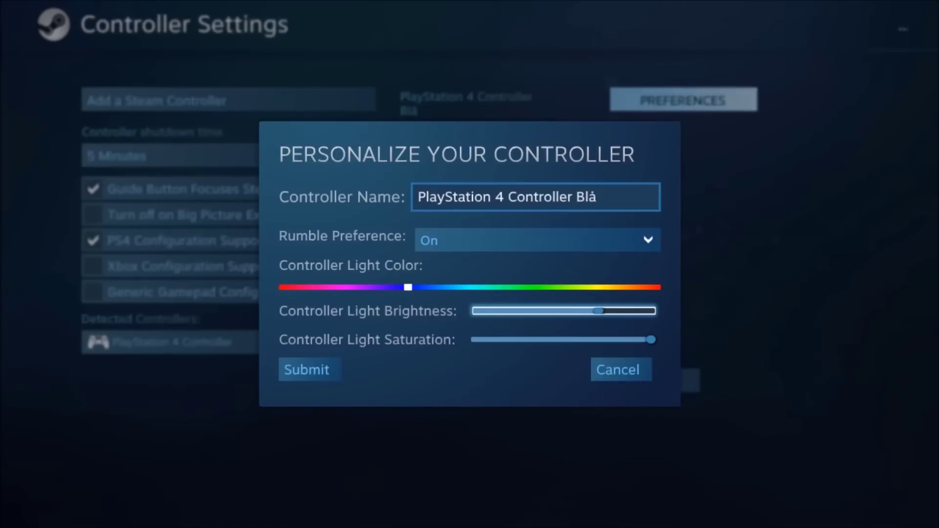
key("Down")
key("Down")
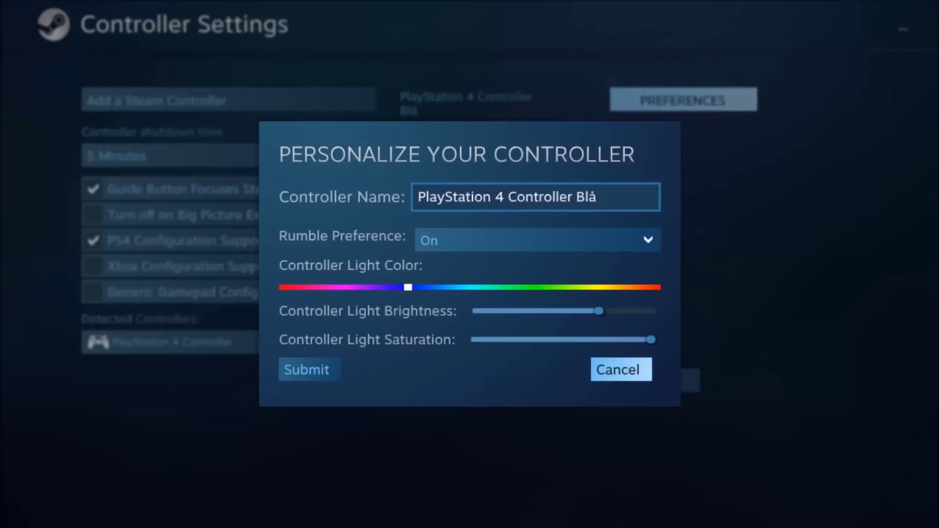
key("Left")
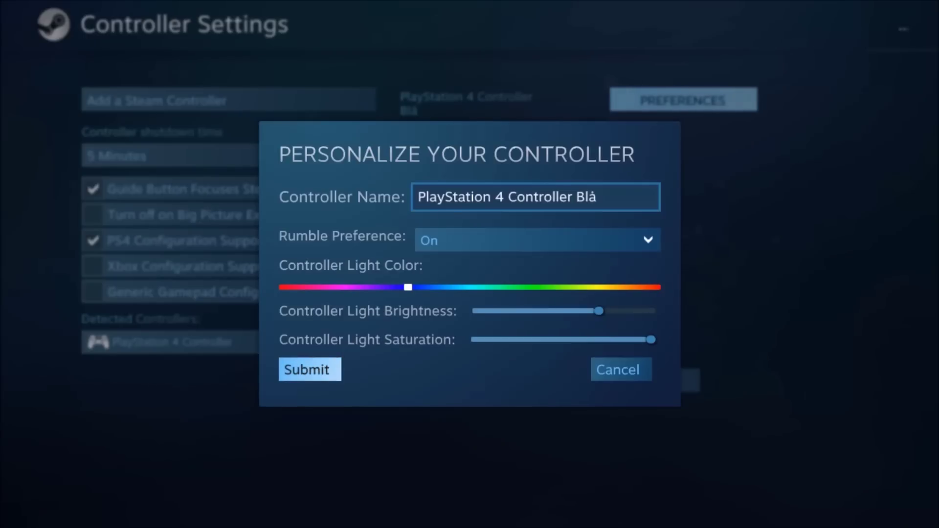
key("Right")
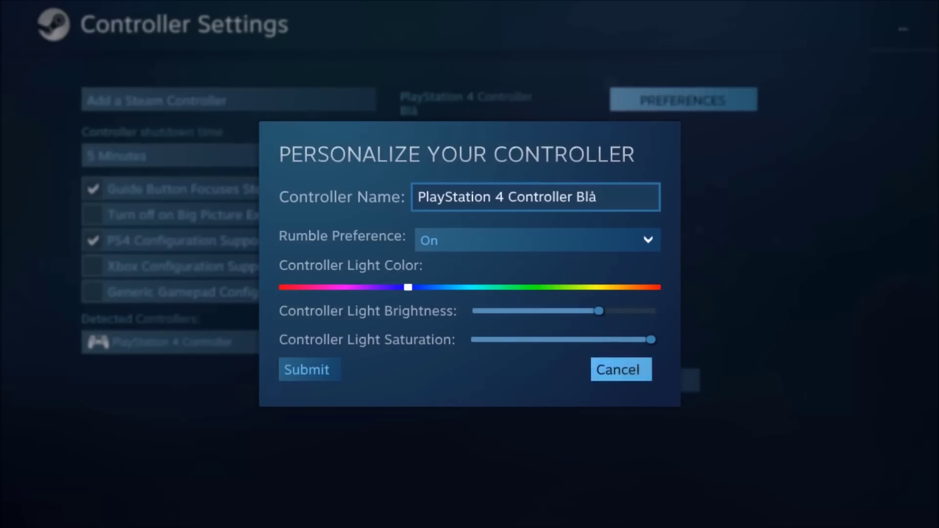
key("Return")
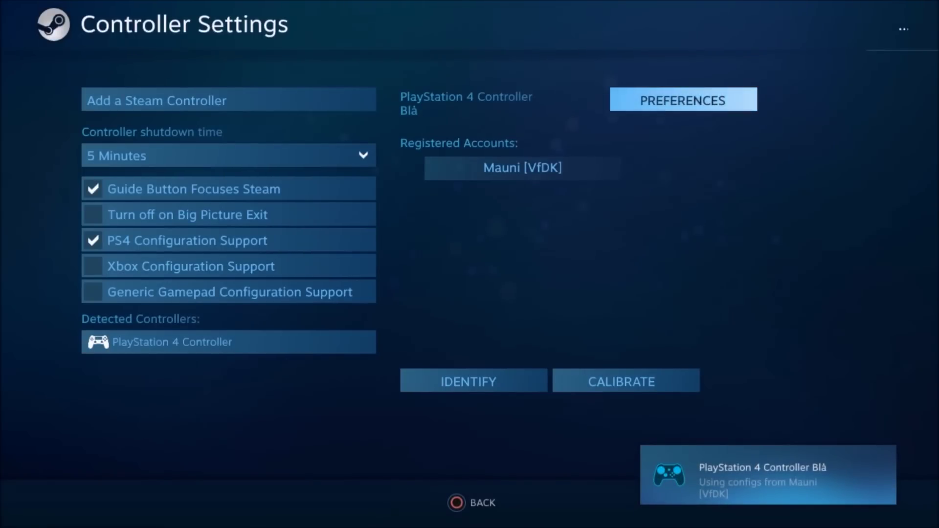
left_click(522, 167)
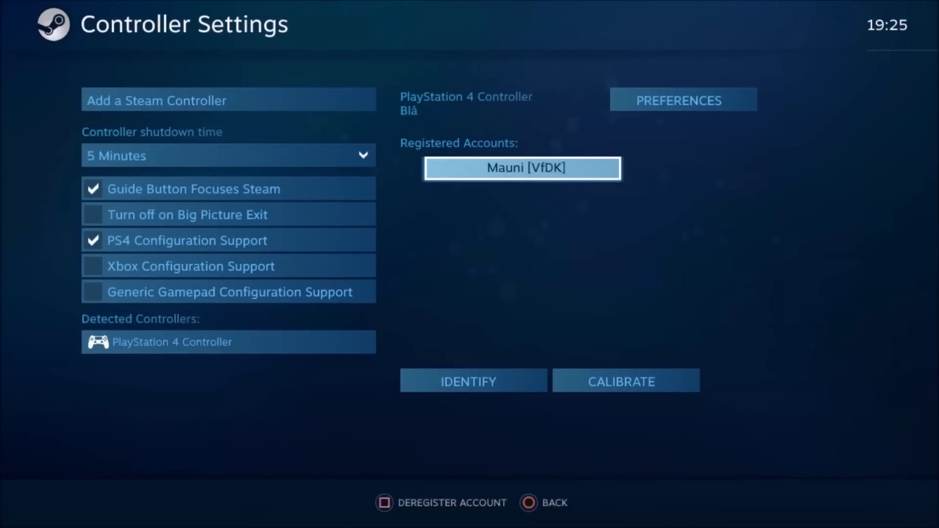
Leave the controller settings, return to the Big Picture home screen and open the game library
key("Escape")
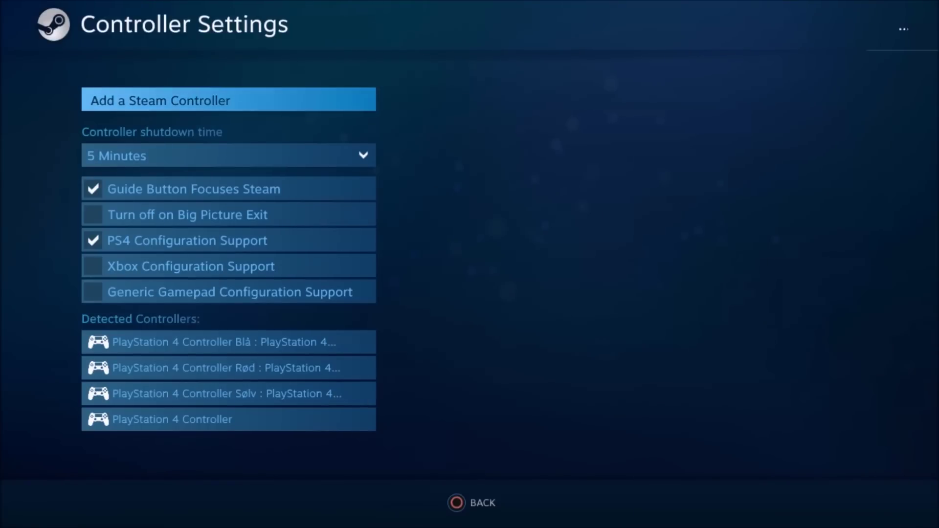
key("Escape")
key("Down")
key("Right")
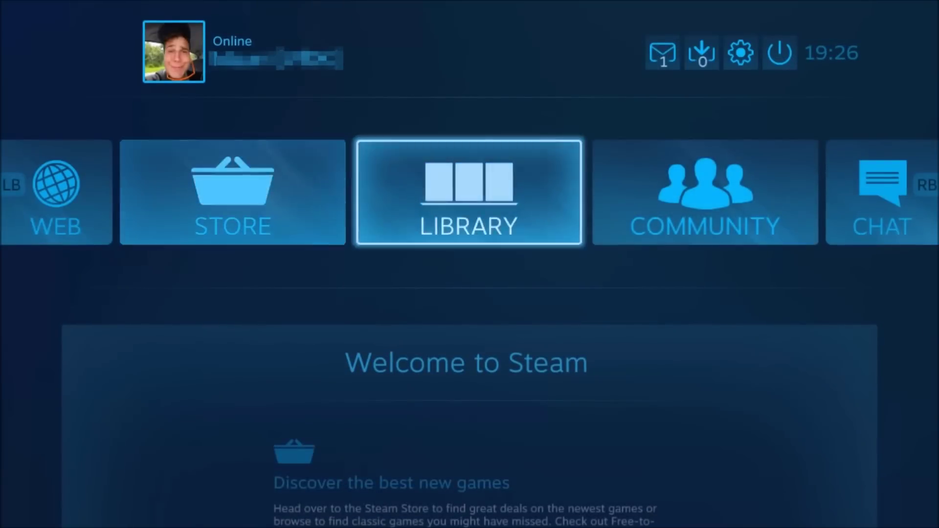
key("Right")
key("Up")
key("Down")
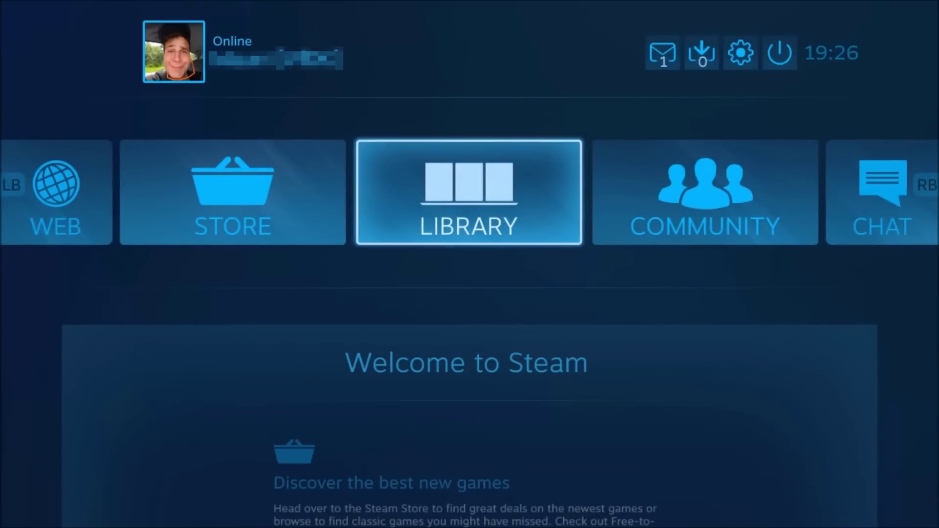
key("Right")
key("Left")
key("Return")
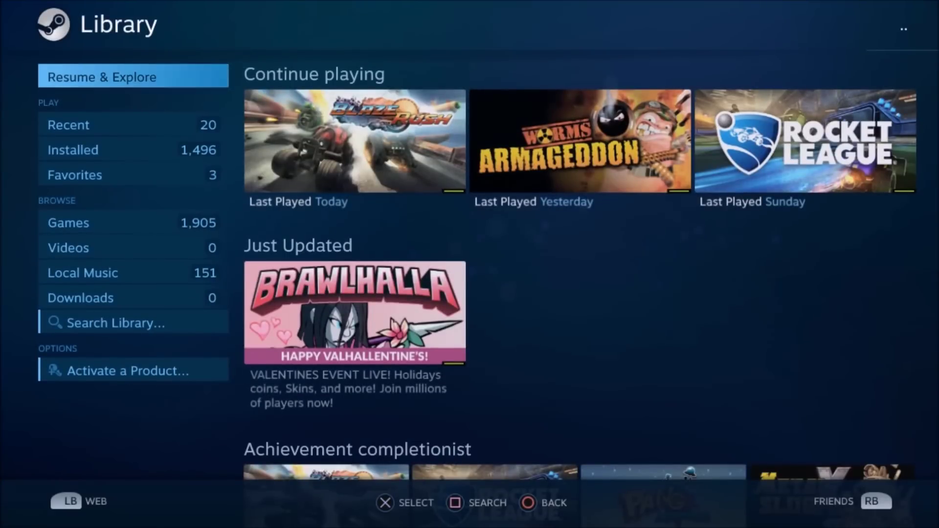
Open BlazeRush from the recently played games and launch it
key("Right")
key("Return")
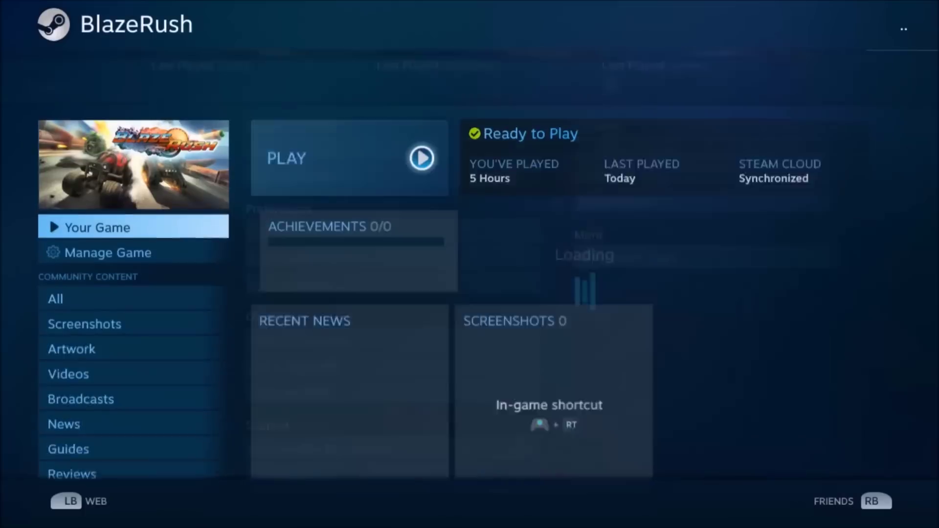
key("Right")
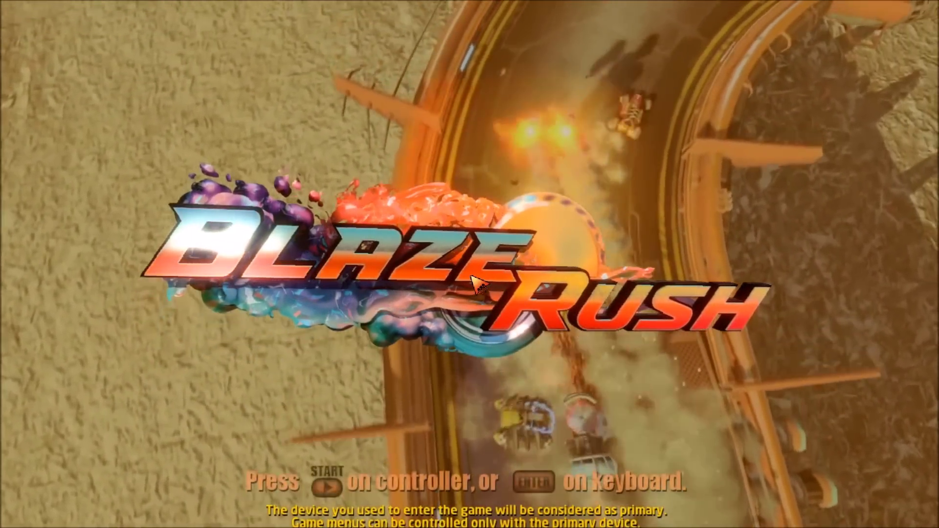
Bring up the Steam overlay over BlazeRush and open the game's Controller Configuration
key("shift+Tab")
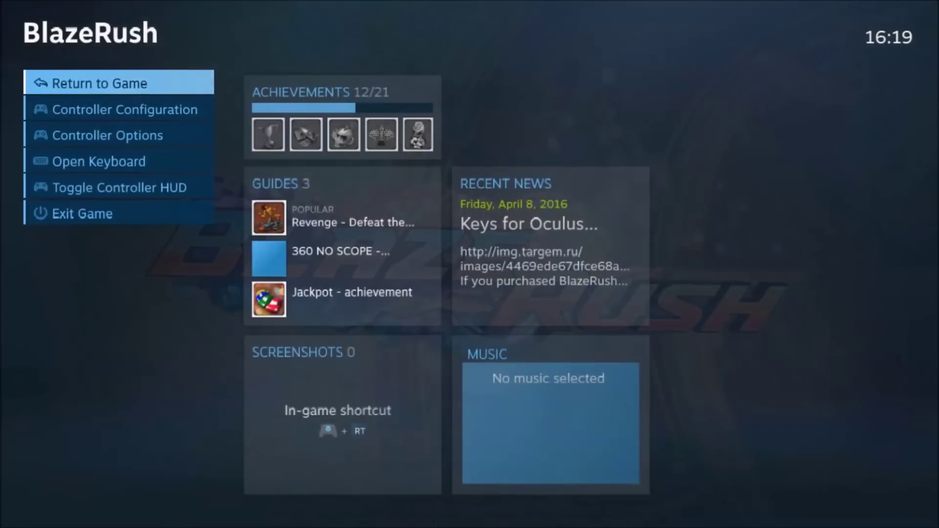
key("Down")
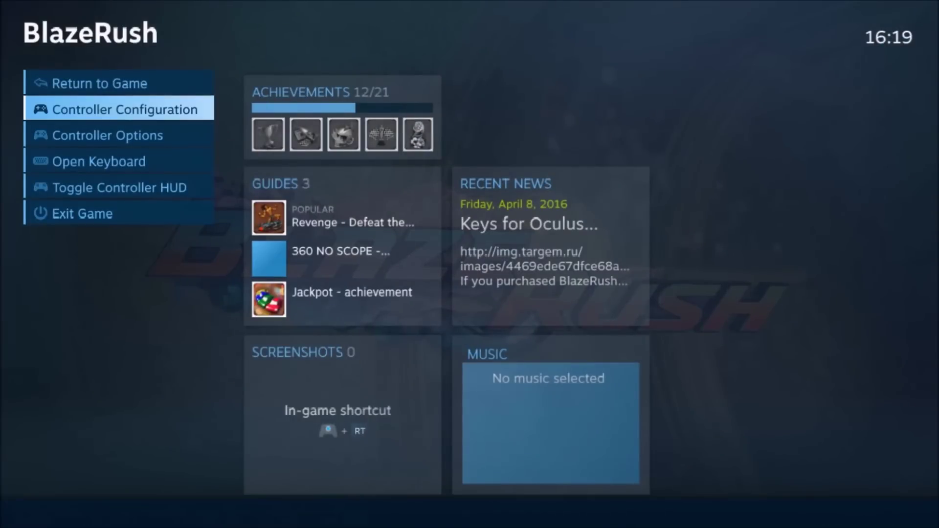
key("Return")
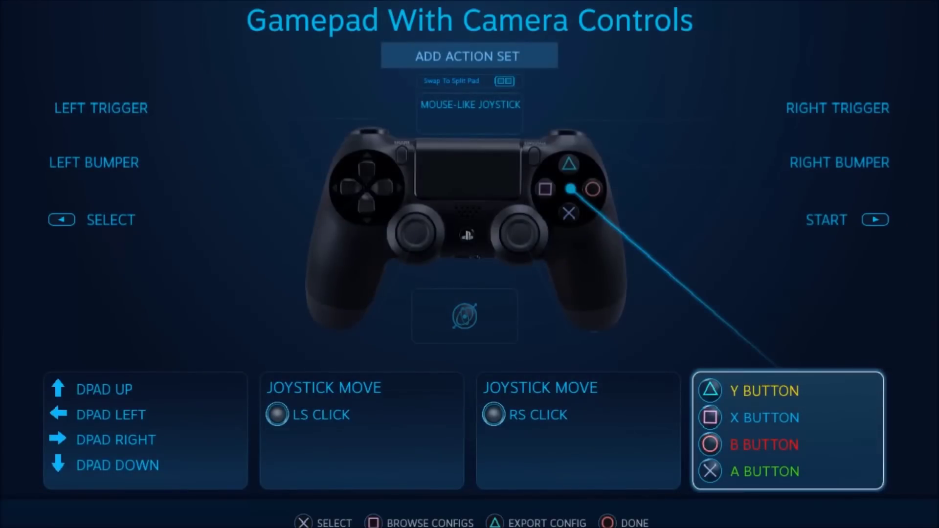
Examine the bindings of the right and left joysticks in the controller layout
key("Left")
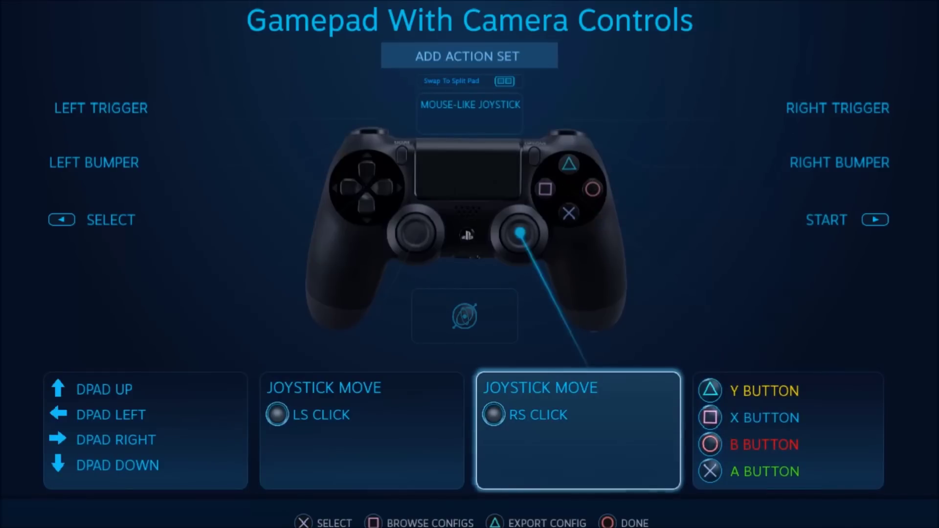
key("Left")
key("Right")
key("Left")
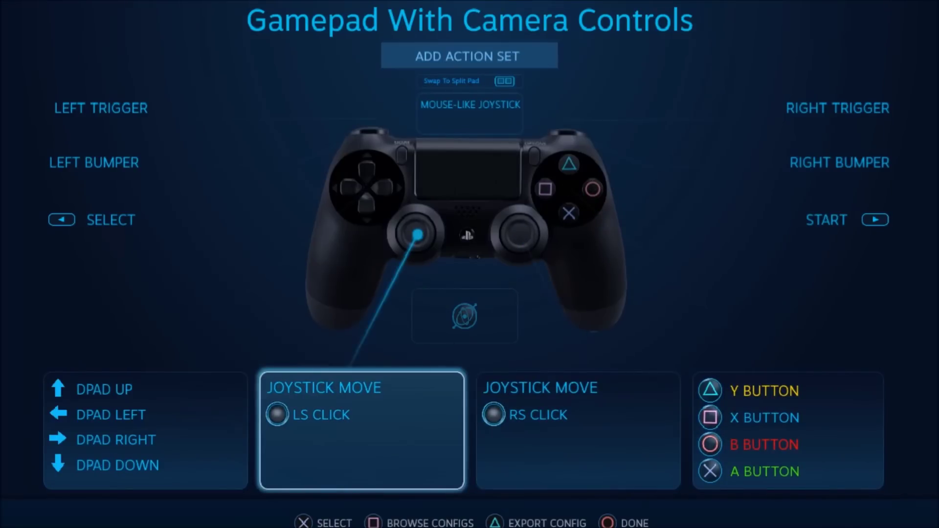
Open the gyro's input settings and look through the available styles of input down to Mouse Region
key("Right")
key("Up")
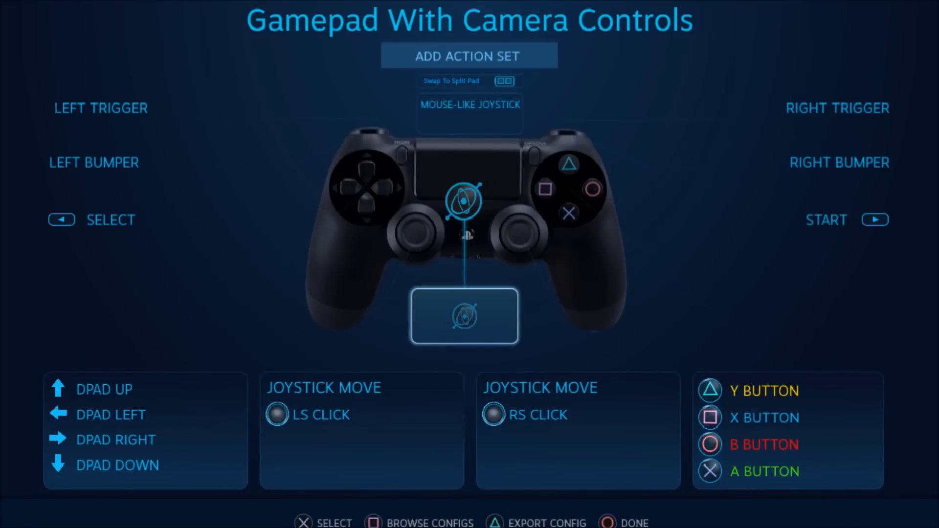
key("Return")
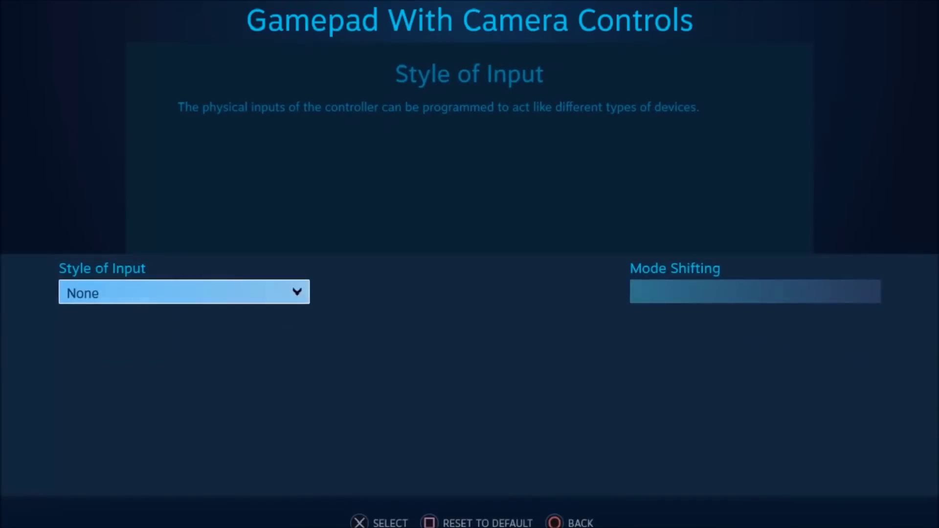
key("Return")
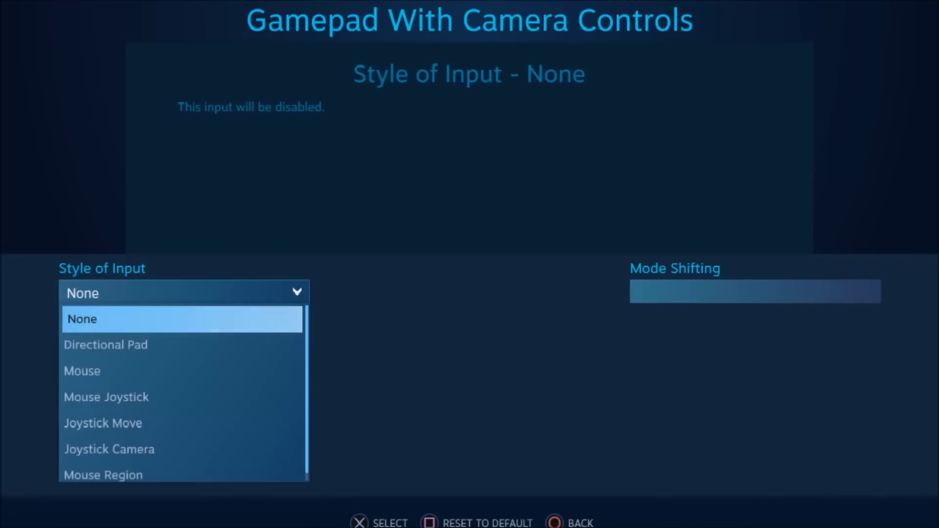
key("Down")
key("Down")
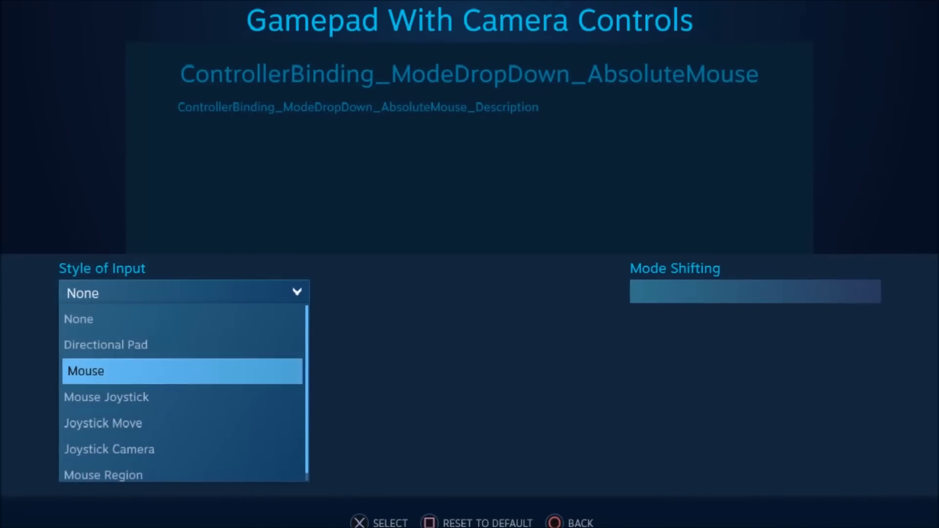
key("Down")
key("Down")
key("Down")
key("Down")
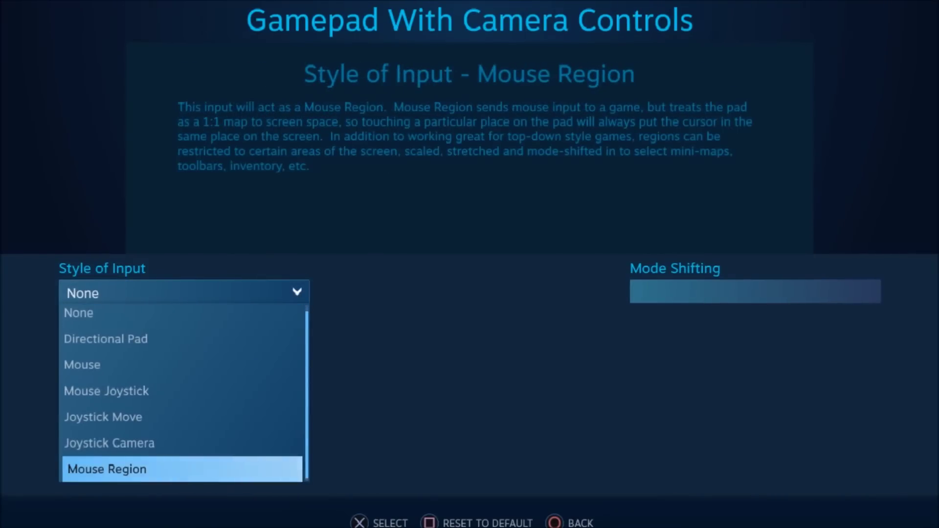
Keep the gyro's style of input at None and return to the controller layout
key("Up")
key("Up")
key("Up")
key("Up")
key("Up")
key("Up")
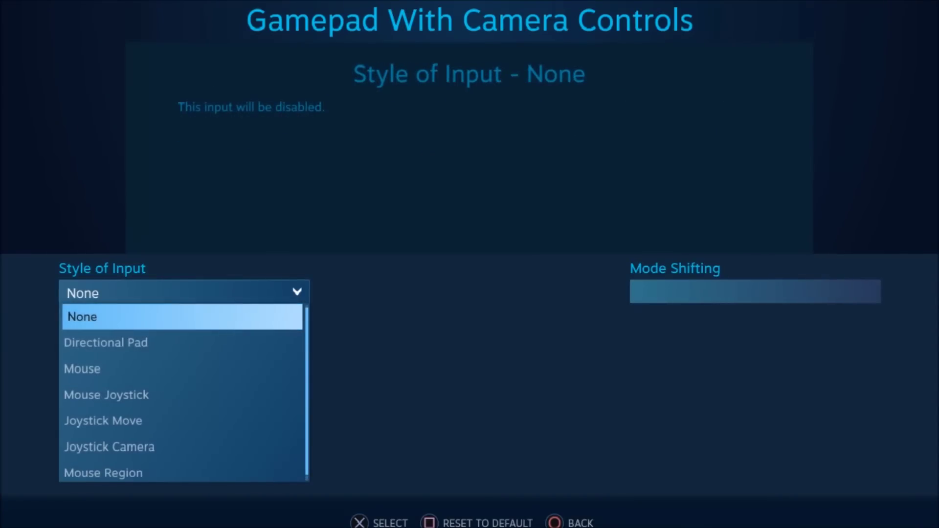
key("Return")
key("Escape")
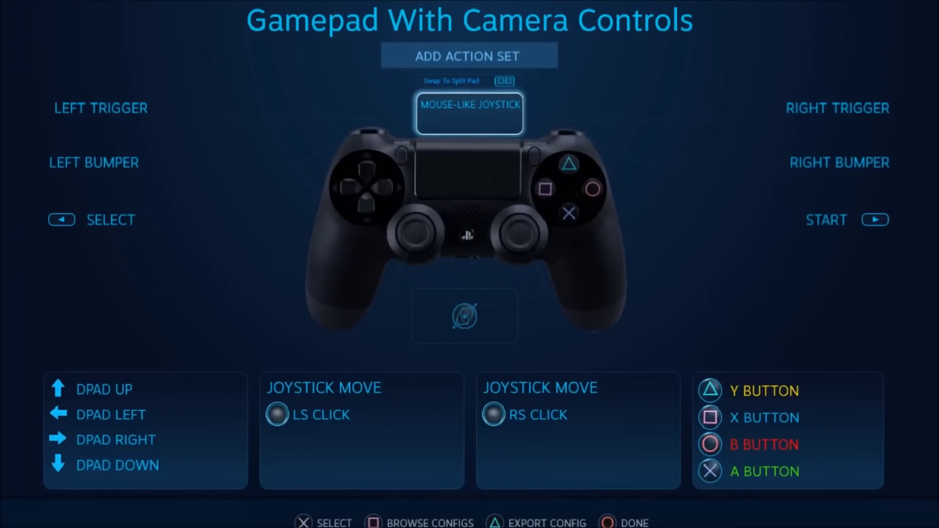
Swap the touchpad to a split pad, check its two halves, and swap it back to a unified pad
key("Up")
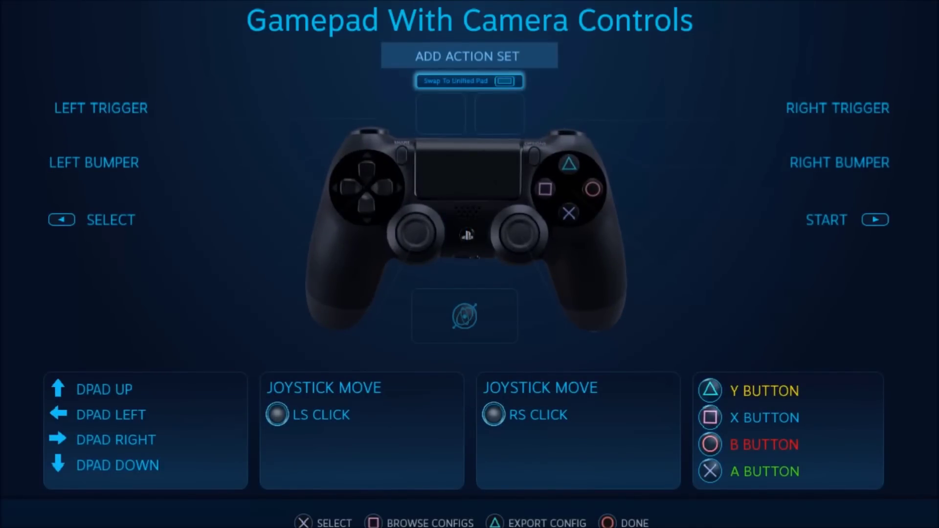
key("Down")
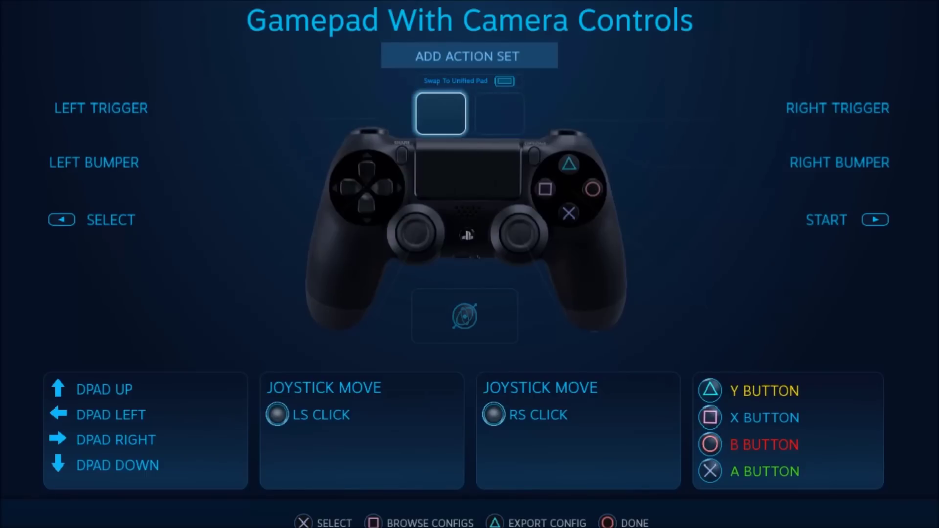
key("Up")
Check the unified touchpad's style of input settings and return to the controller layout without changes
key("Down")
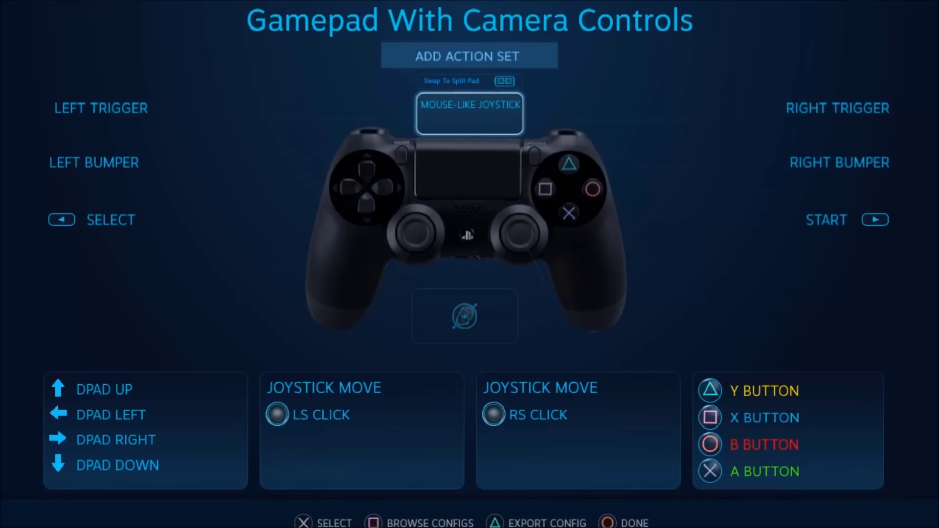
key("Return")
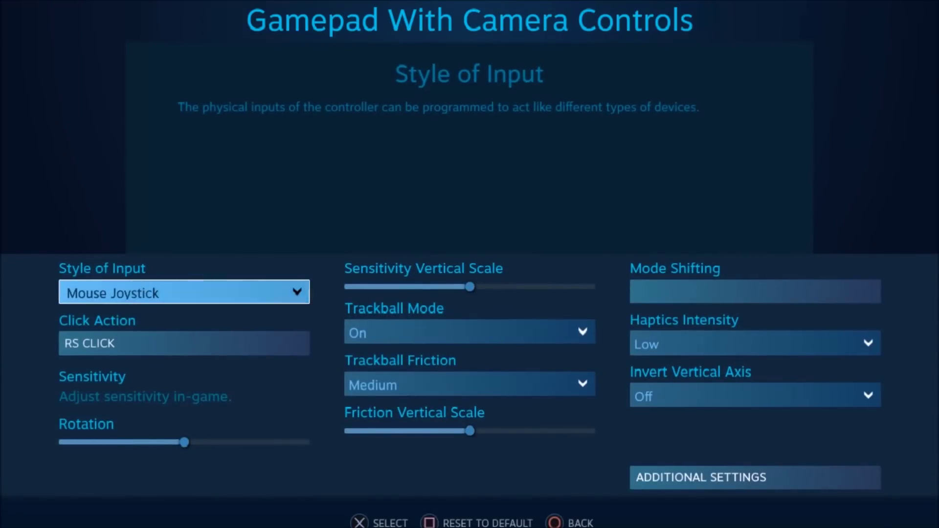
key("Escape")
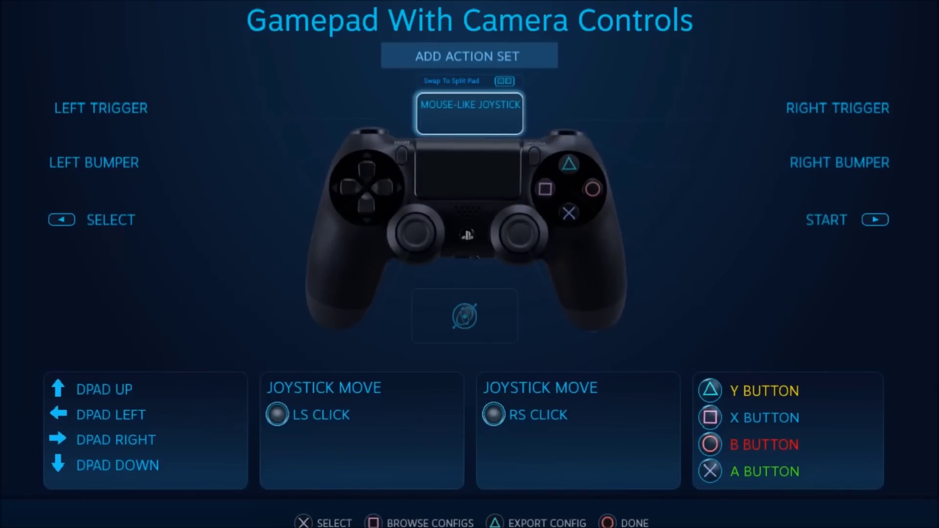